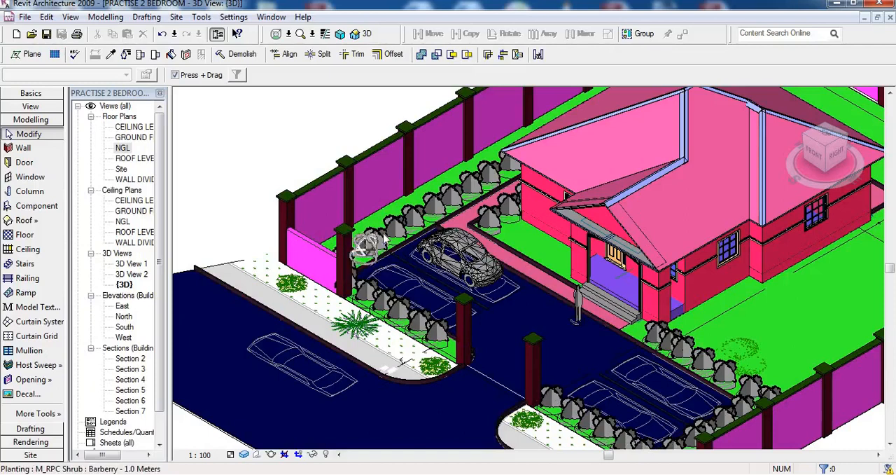
# Open the NGL floor plan and delete Section 6, the horizontal section line through the planting strip outside the front fence
pyautogui.scroll(-1, 350, 255)
pyautogui.scroll(1, 302, 260)
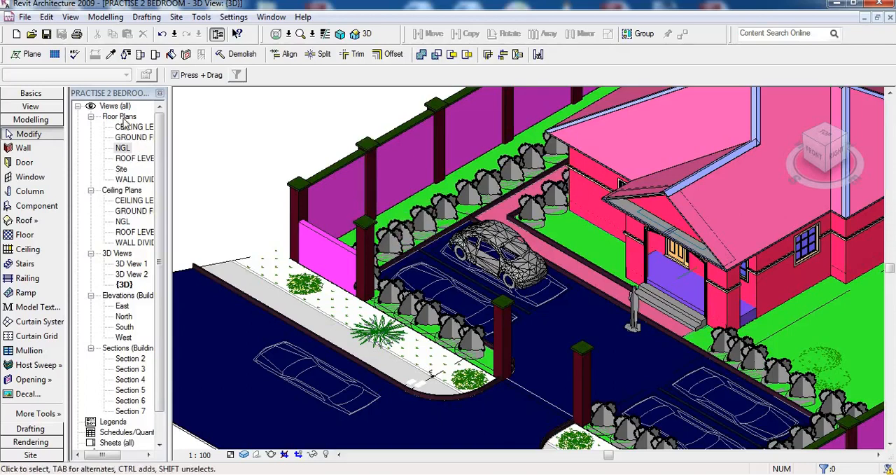
pyautogui.doubleClick(123, 148)
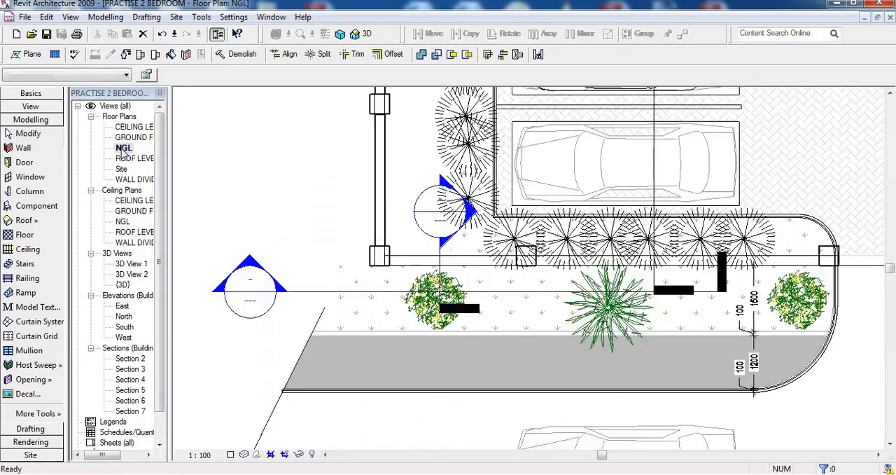
pyautogui.scroll(-2, 434, 265)
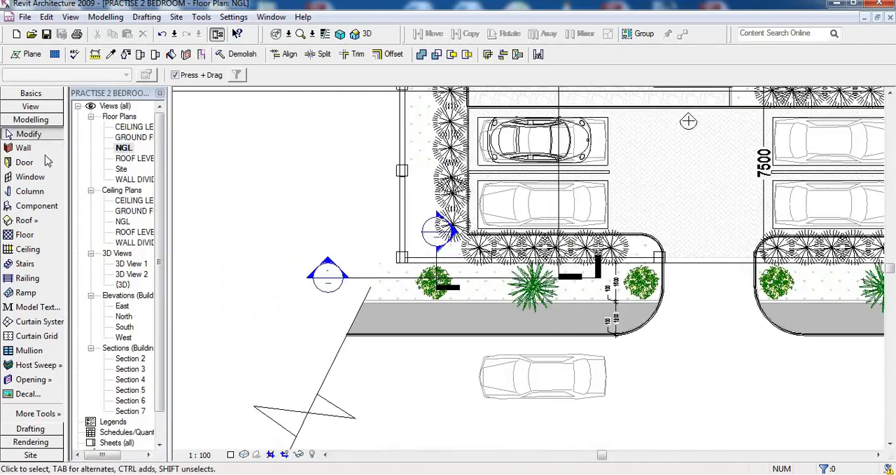
pyautogui.click(35, 107)
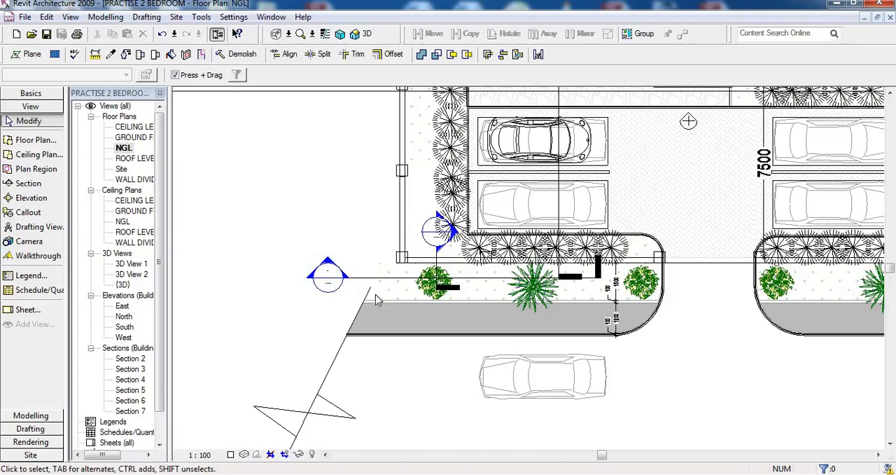
pyautogui.click(356, 277)
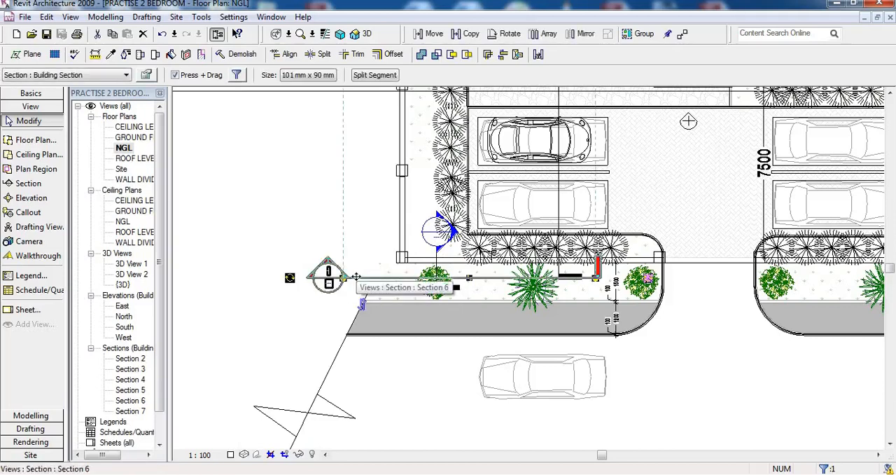
pyautogui.press('Delete')
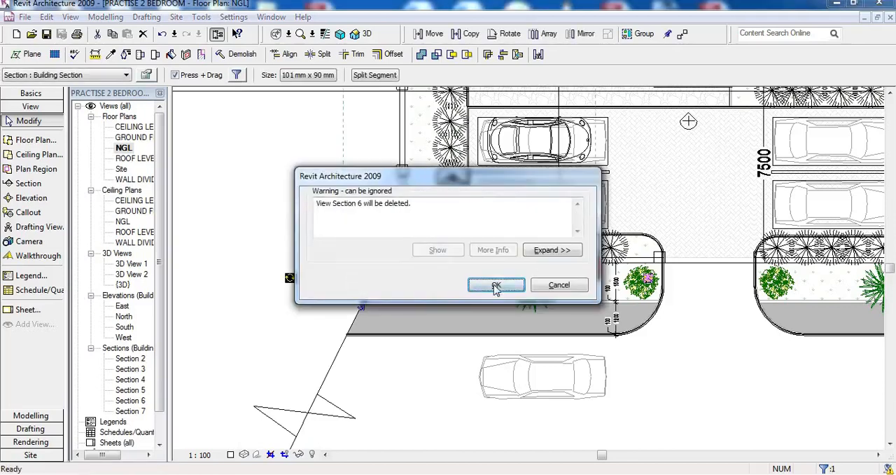
pyautogui.click(496, 286)
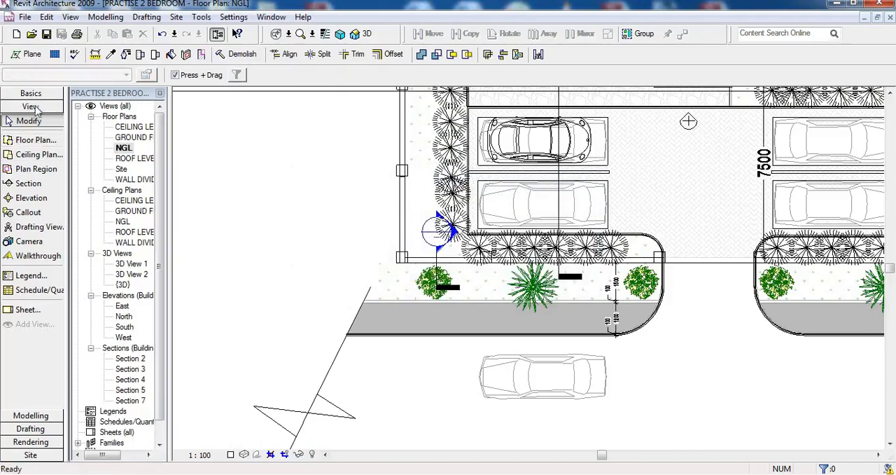
# Draw a horizontal building section through the front planting strip, looking towards the house and ending before the driveway, and open its section view
pyautogui.click(28, 183)
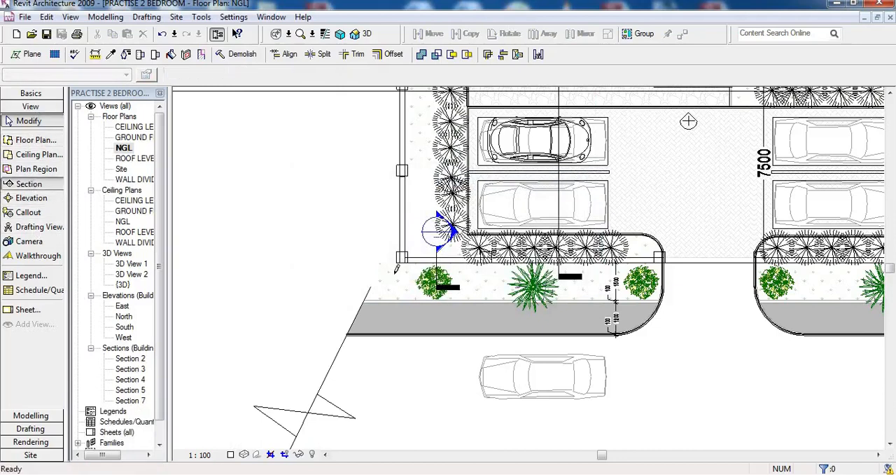
pyautogui.click(570, 288)
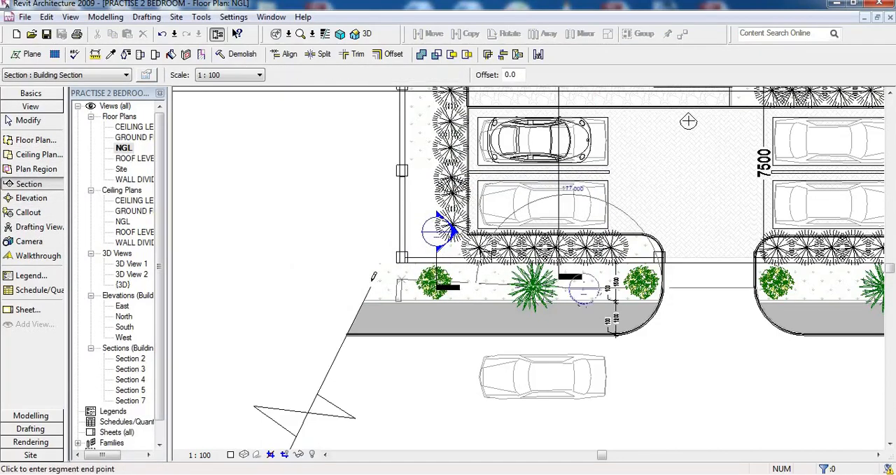
pyautogui.click(419, 282)
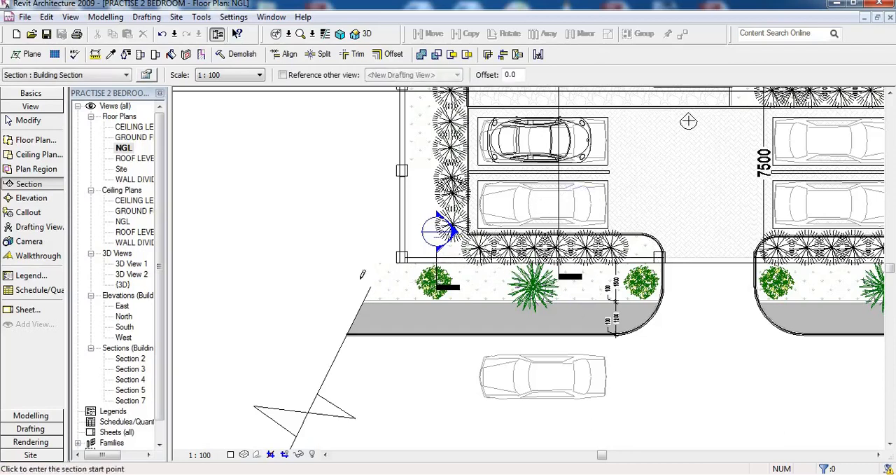
pyautogui.click(363, 280)
pyautogui.click(599, 279)
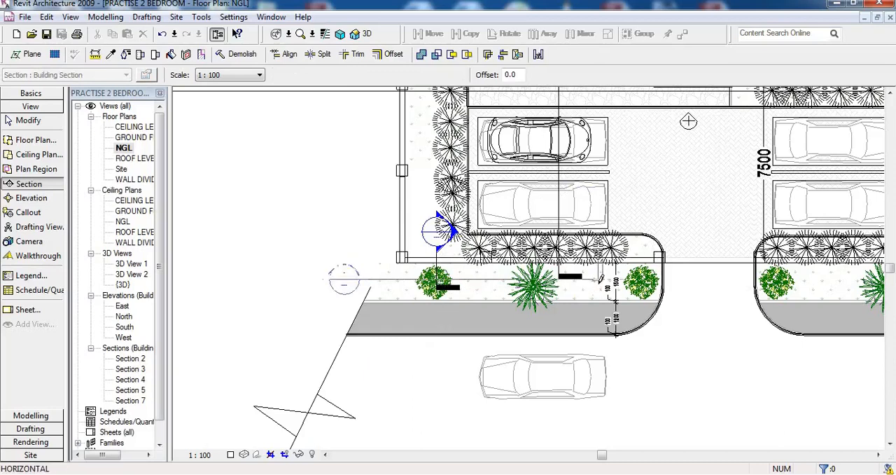
pyautogui.click(325, 280)
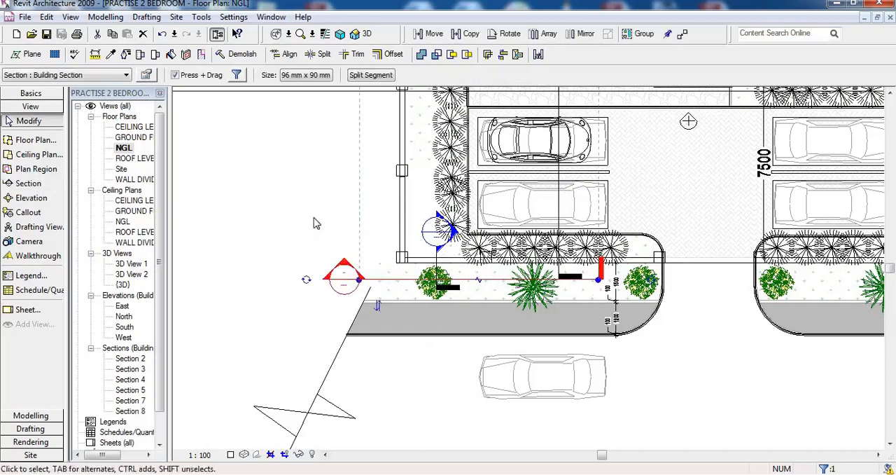
pyautogui.rightClick(313, 280)
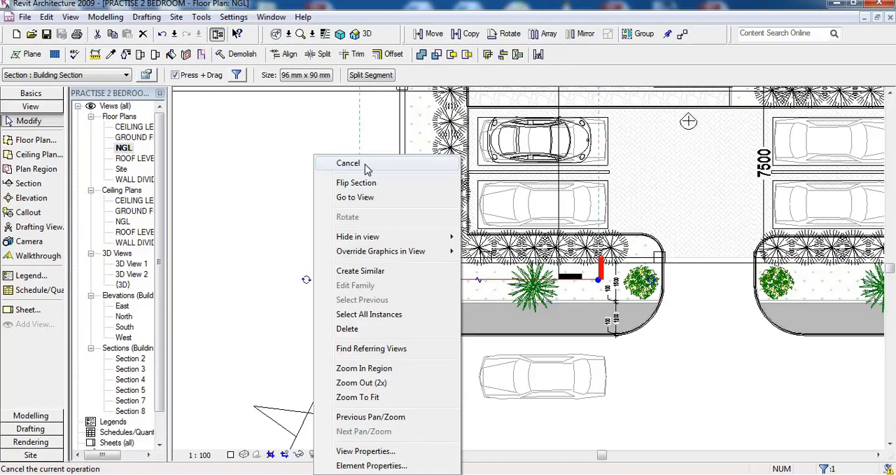
pyautogui.click(366, 169)
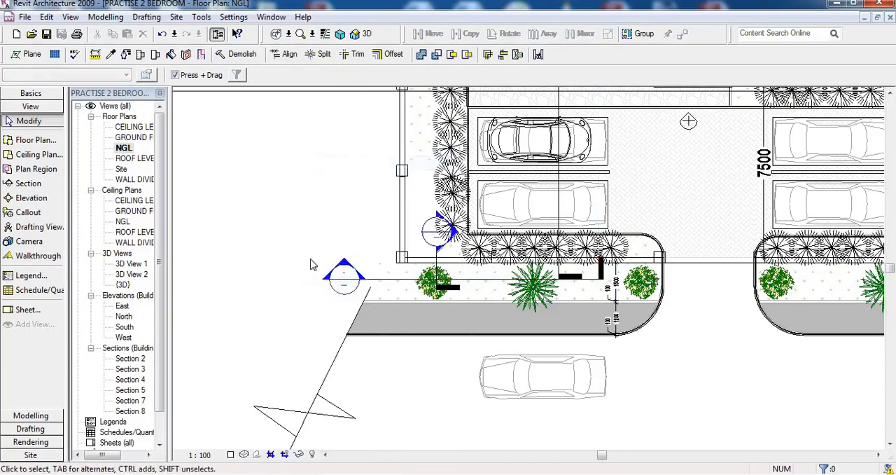
pyautogui.doubleClick(345, 284)
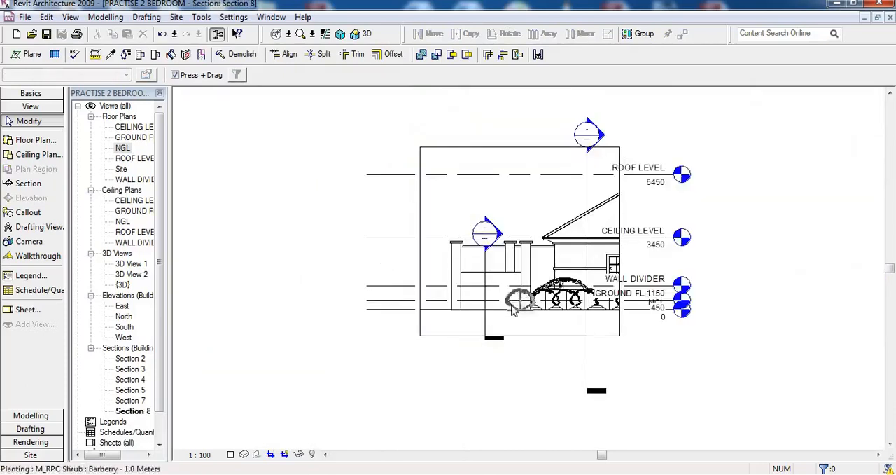
pyautogui.scroll(2, 515, 294)
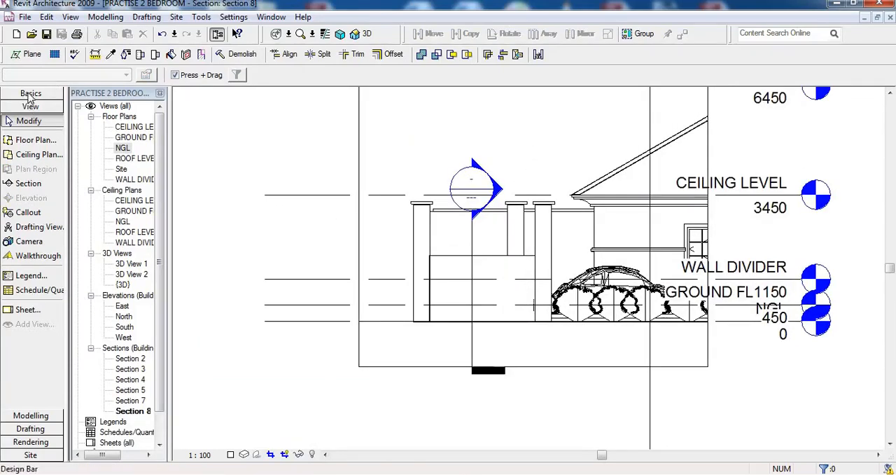
# Create an in-place component in the Generic Models category and name it "front fence"
pyautogui.click(30, 94)
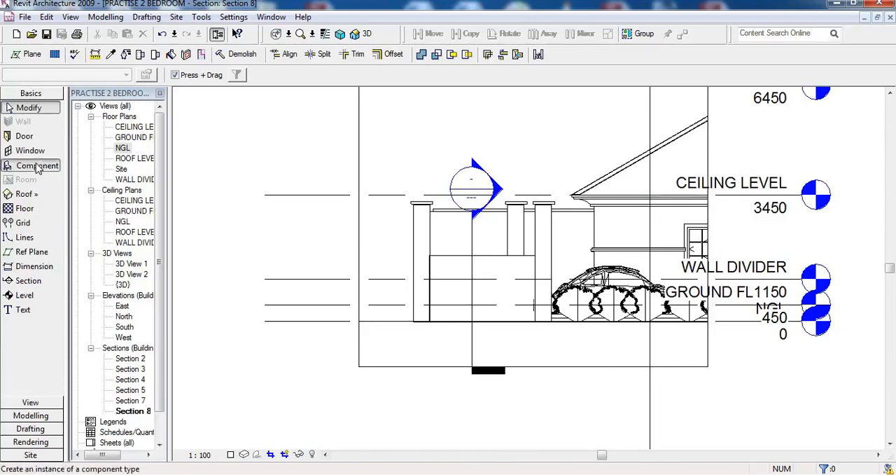
pyautogui.click(36, 166)
pyautogui.click(200, 74)
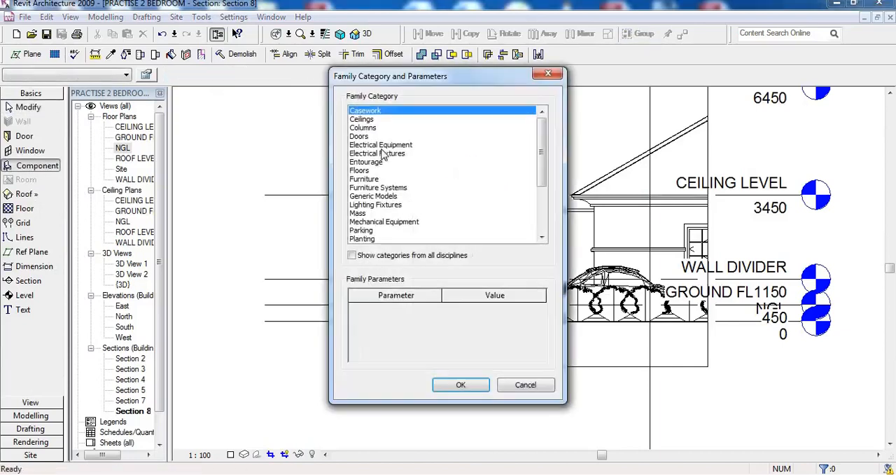
pyautogui.click(378, 196)
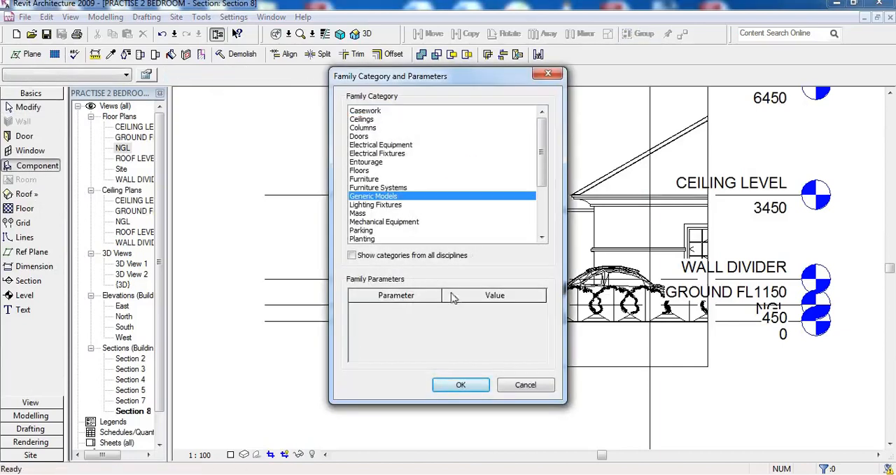
pyautogui.click(460, 385)
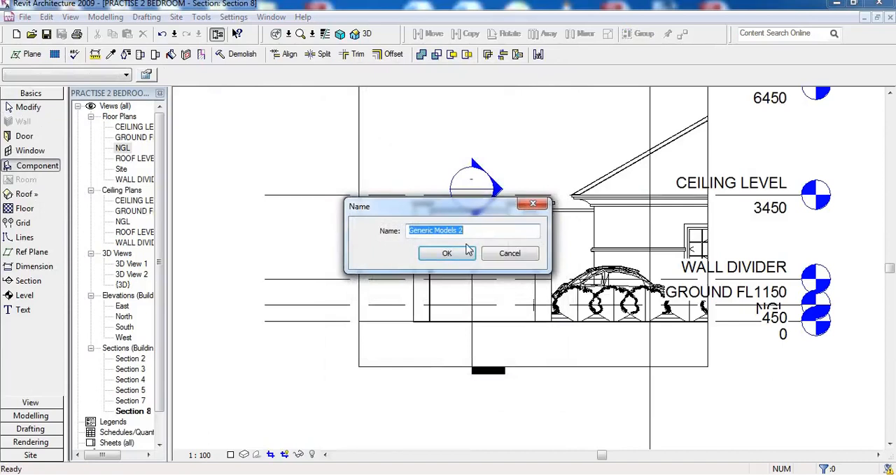
pyautogui.write('front fence')
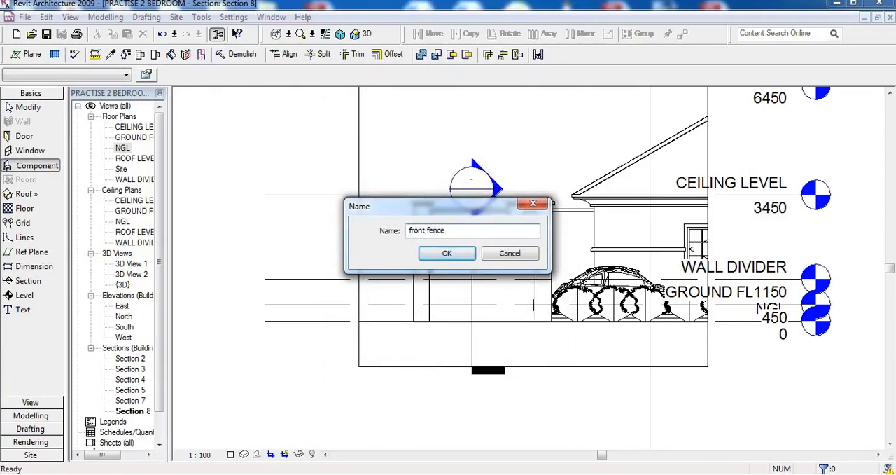
pyautogui.click(458, 257)
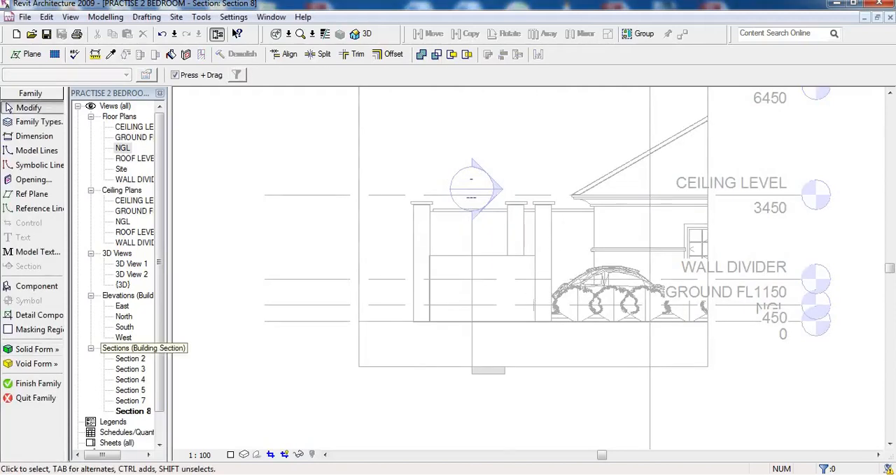
# Start a Solid Sweep and pick the low fence wall's top edge and the vertical edges at both ends as its path
pyautogui.click(39, 348)
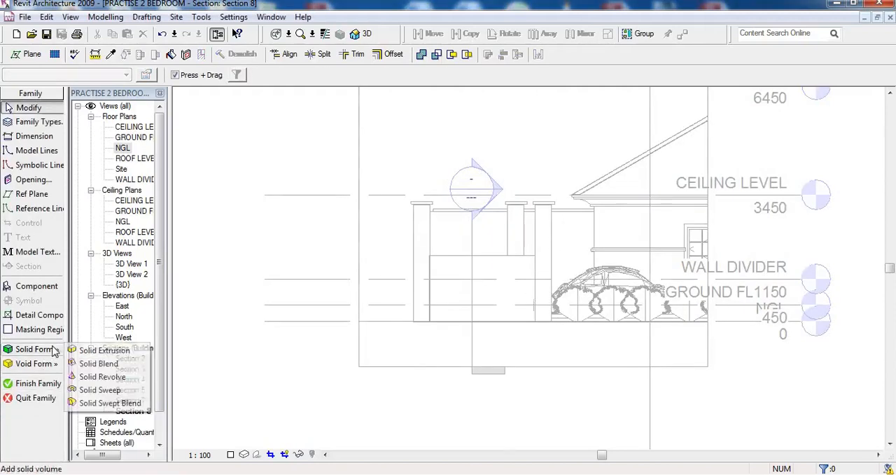
pyautogui.click(105, 391)
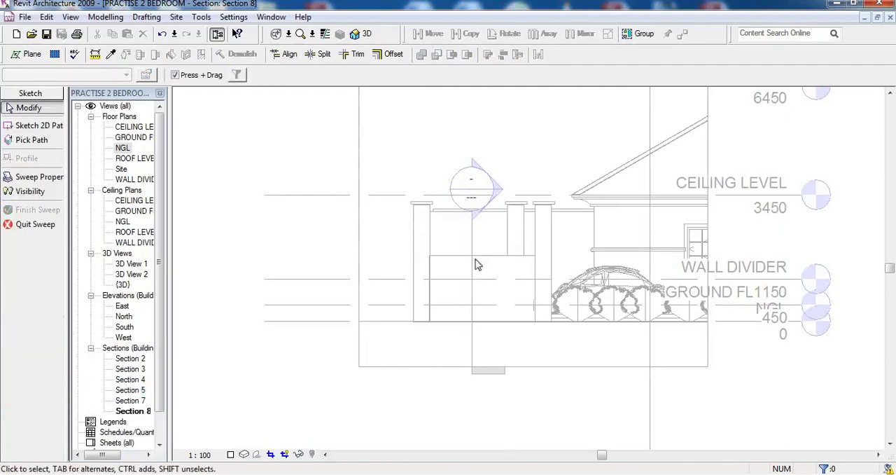
pyautogui.scroll(1, 527, 268)
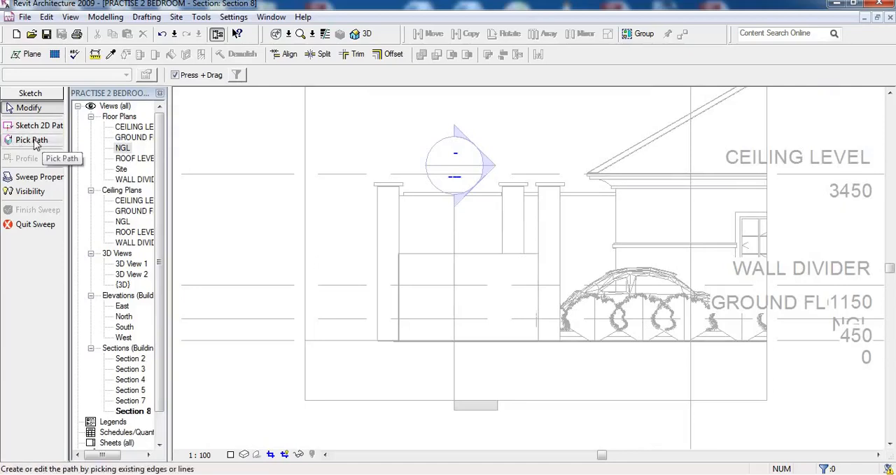
pyautogui.click(31, 140)
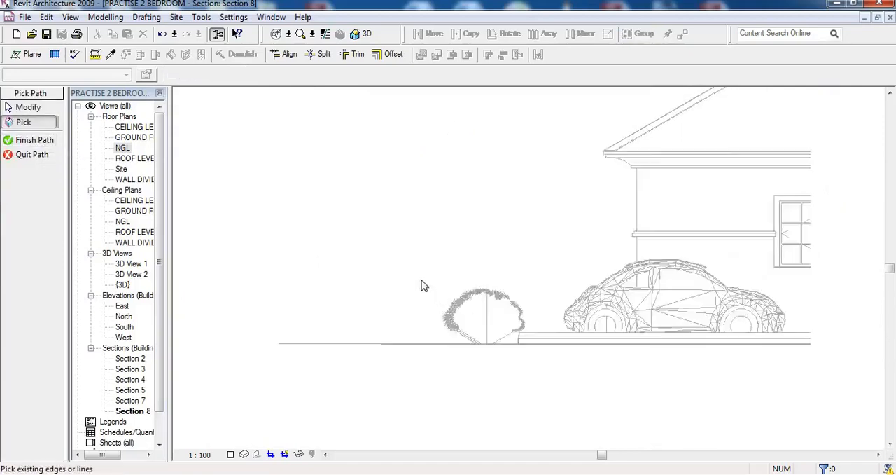
pyautogui.click(404, 231)
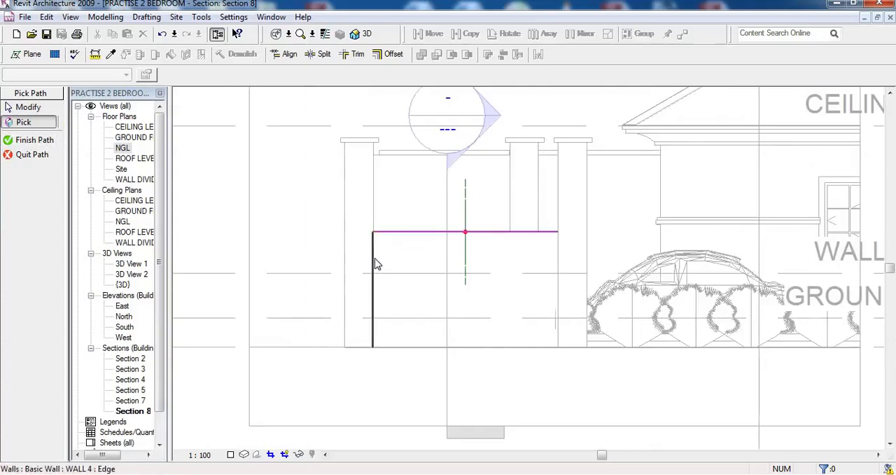
pyautogui.click(375, 264)
pyautogui.click(558, 273)
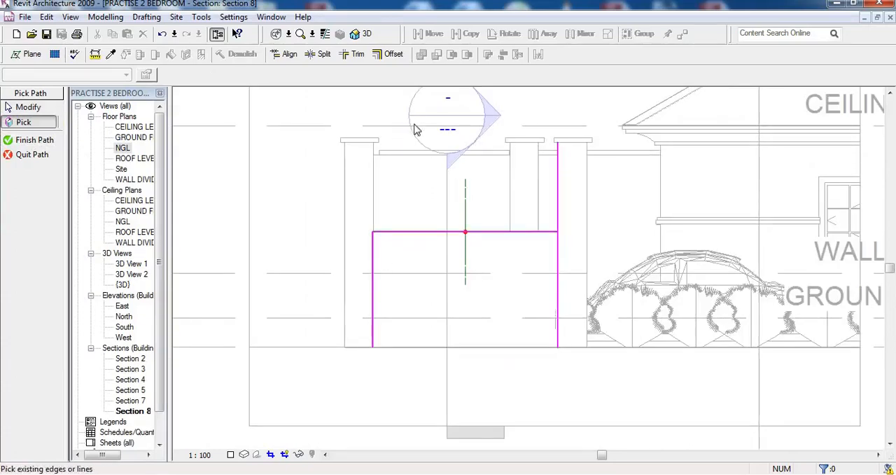
# Trim the path's right vertical line to a corner with the wall's top edge and finish the sweep path
pyautogui.click(357, 54)
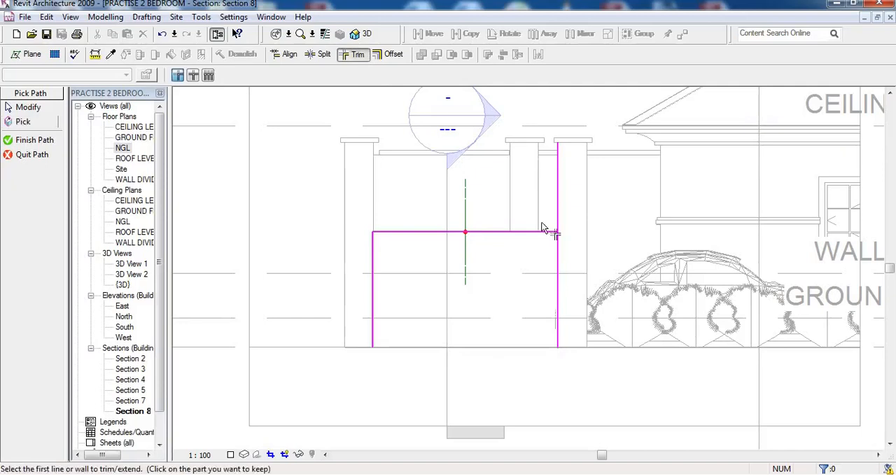
pyautogui.click(550, 232)
pyautogui.click(558, 257)
pyautogui.rightClick(317, 195)
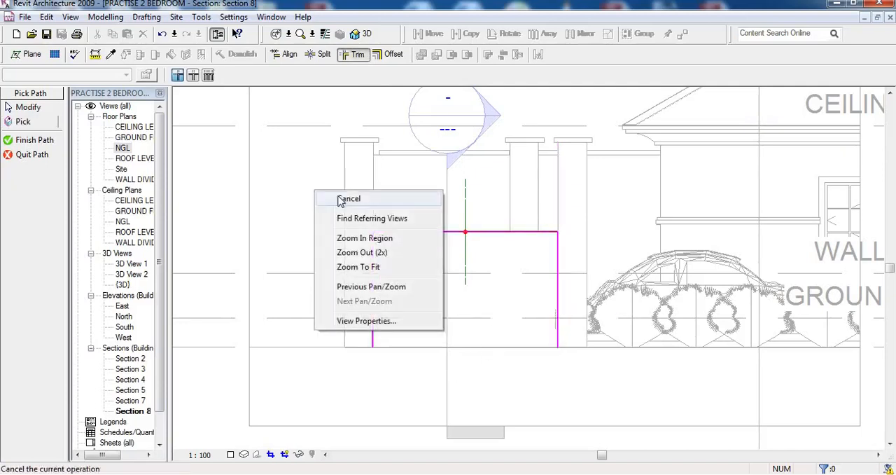
pyautogui.click(346, 198)
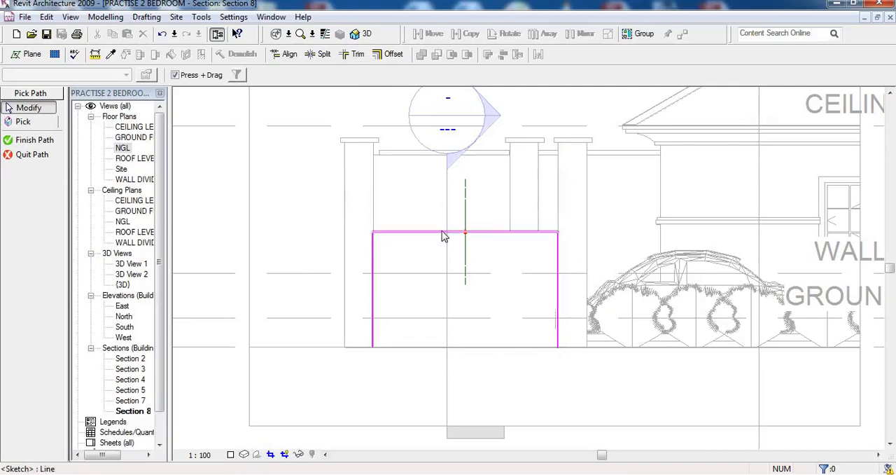
pyautogui.click(37, 141)
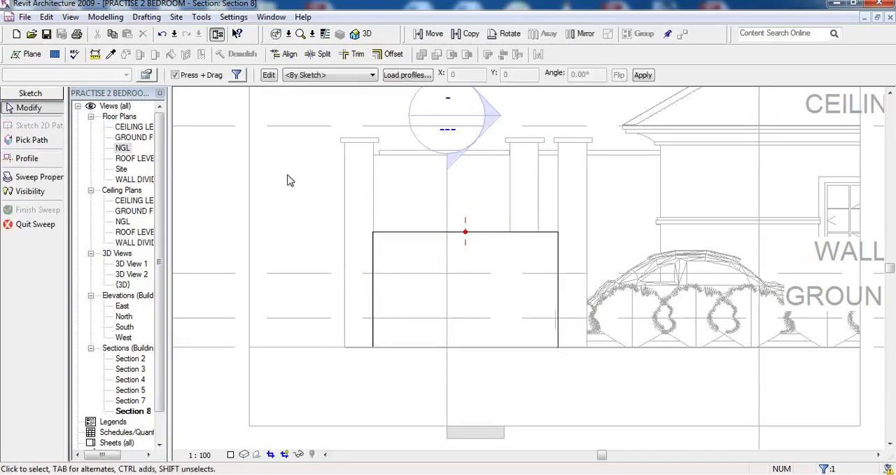
# Open the sweep profile sketch in the East elevation and draw a 150 mm line straight down from the reference plane intersection
pyautogui.click(270, 75)
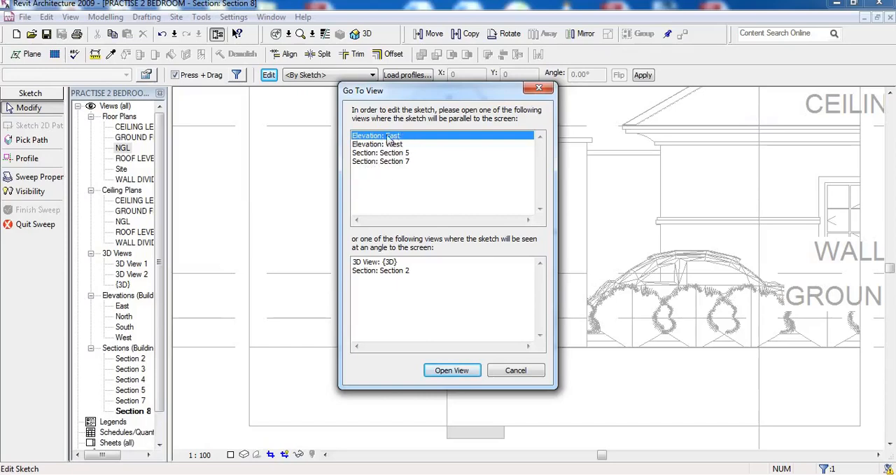
pyautogui.click(451, 370)
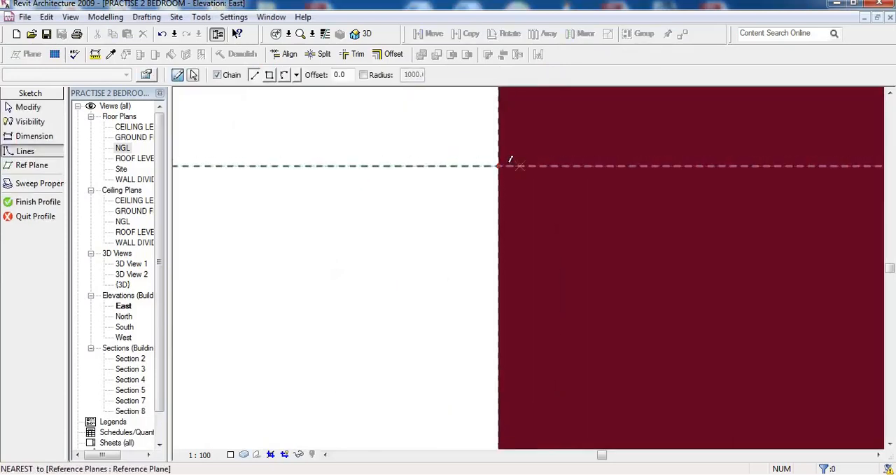
pyautogui.click(498, 165)
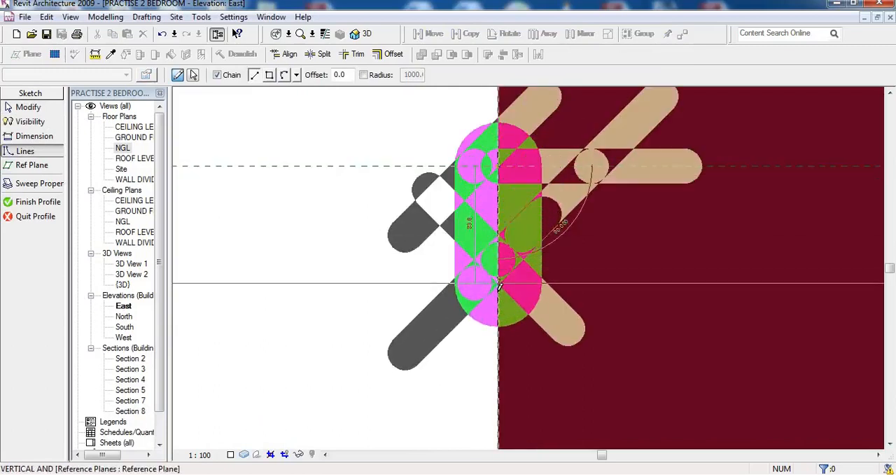
pyautogui.write('15')
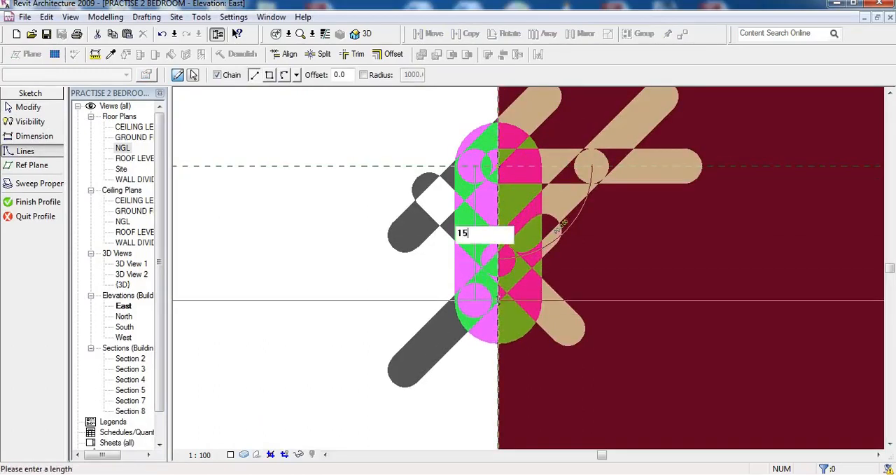
pyautogui.write('0')
pyautogui.press('Return')
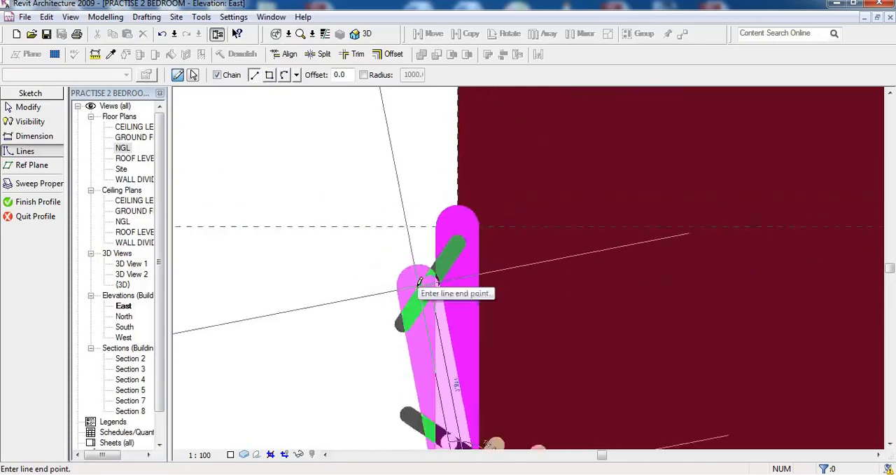
# Continue the profile with a 75 mm horizontal line away from the wall and a shorter vertical line upward
pyautogui.scroll(3, 380, 394)
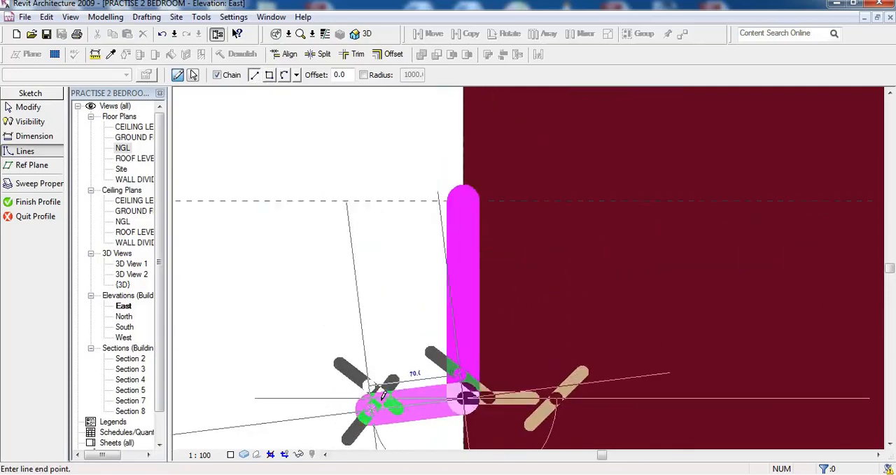
pyautogui.write('7')
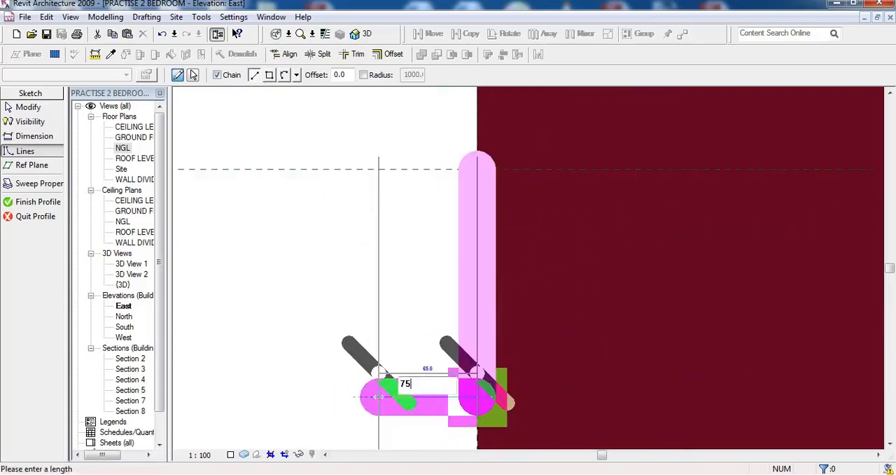
pyautogui.write('5')
pyautogui.press('Return')
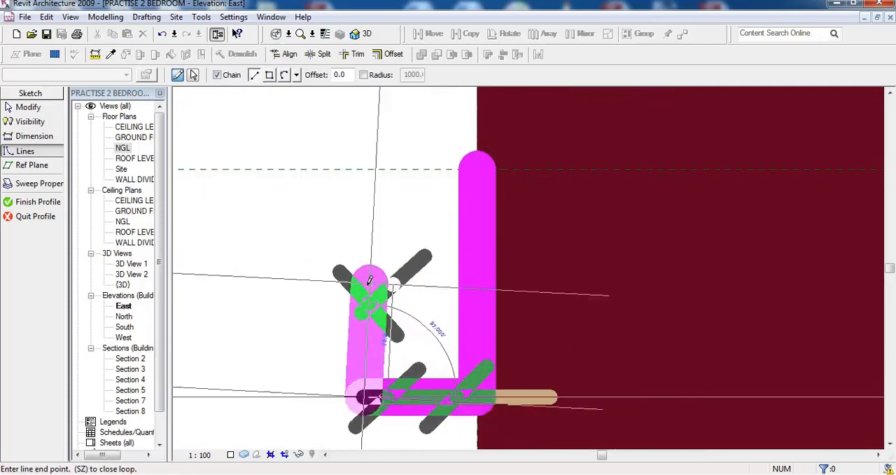
pyautogui.click(367, 299)
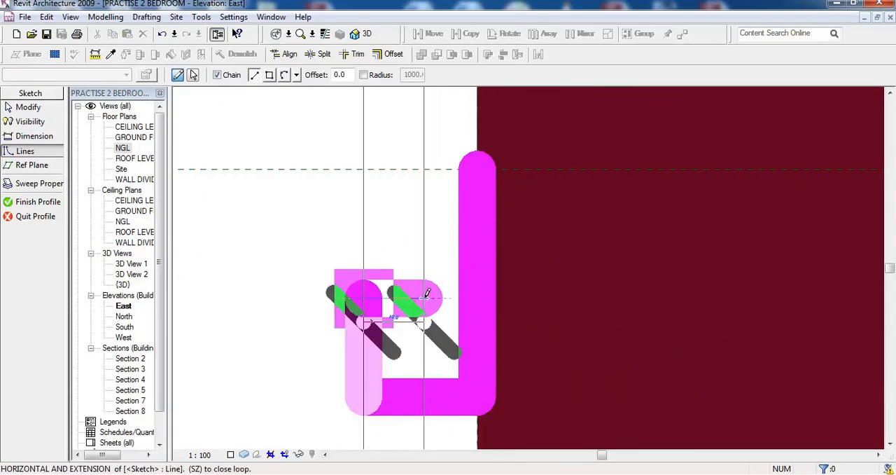
# Recess the profile 25 mm towards the wall, continue about 45 mm upward and step back outward past the lower part
pyautogui.write('25')
pyautogui.press('Return')
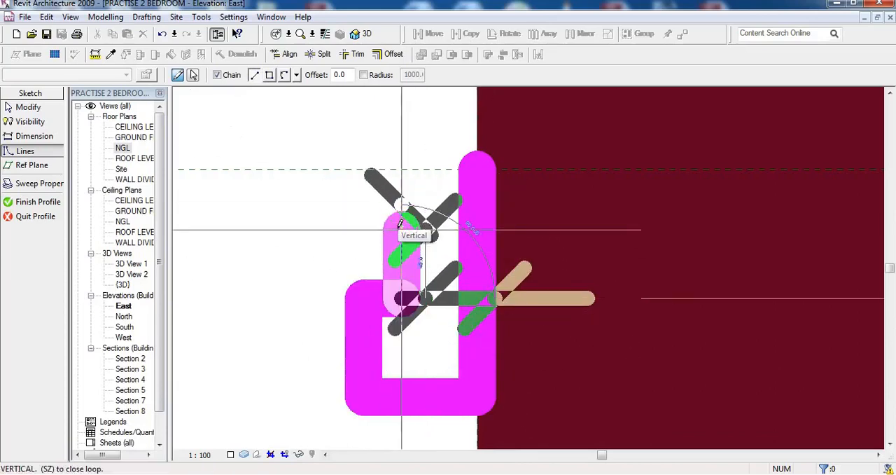
pyautogui.write('50')
pyautogui.press('Return')
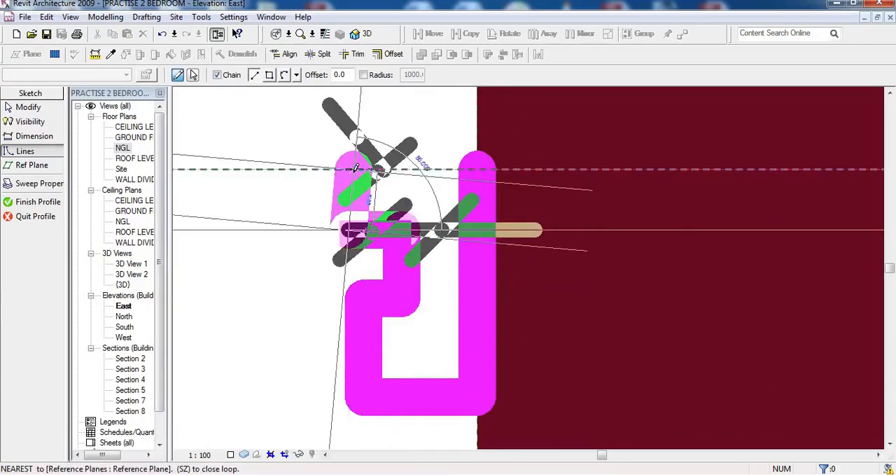
# Close the profile with a vertical line about 40 mm up to the reference plane and a horizontal line to the start point, and finish it
pyautogui.click(348, 167)
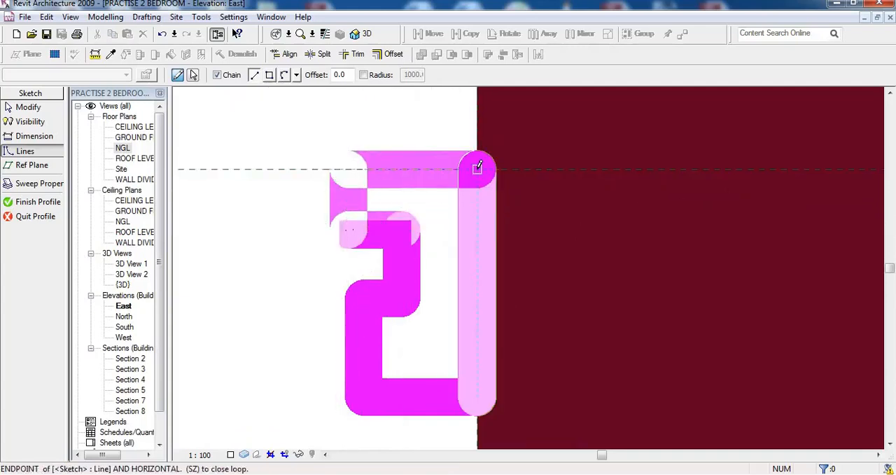
pyautogui.click(477, 168)
pyautogui.press('Escape')
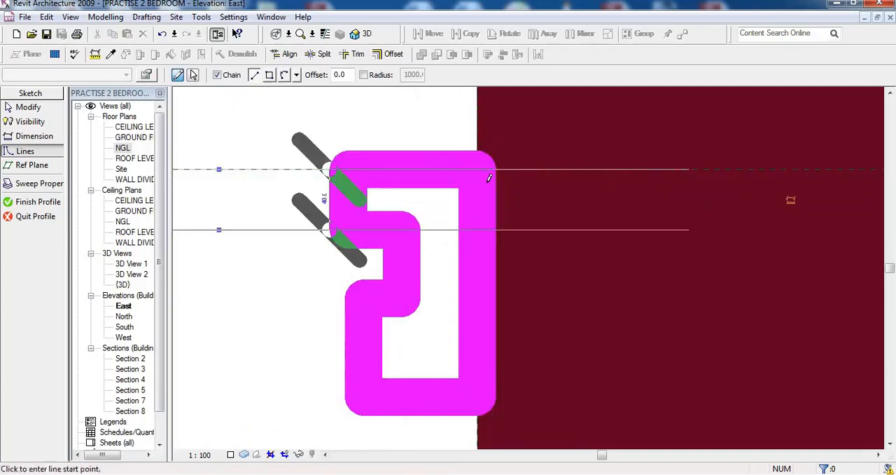
pyautogui.rightClick(442, 132)
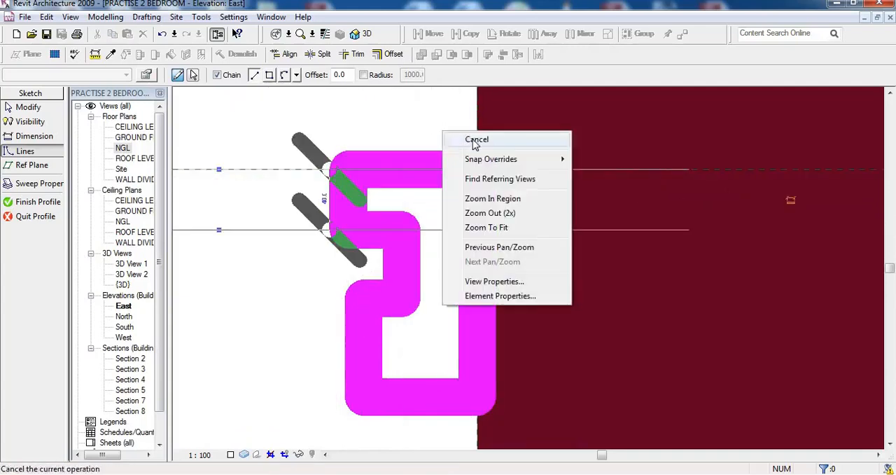
pyautogui.click(451, 138)
pyautogui.rightClick(441, 117)
pyautogui.click(469, 130)
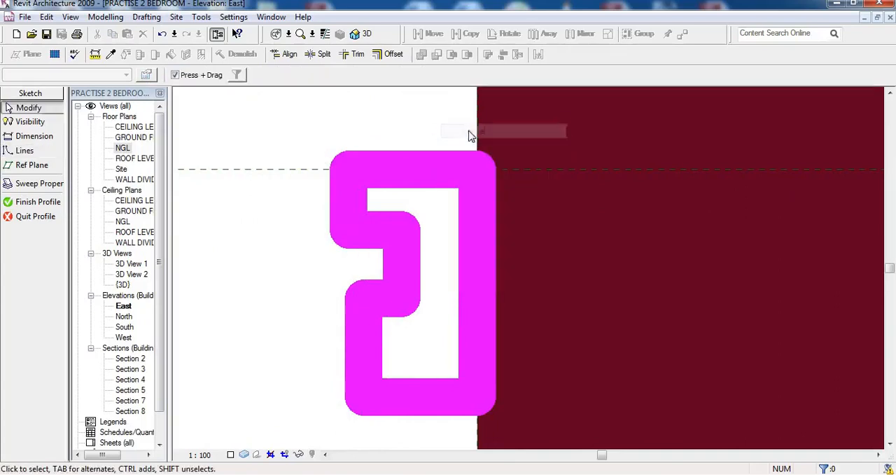
pyautogui.click(28, 202)
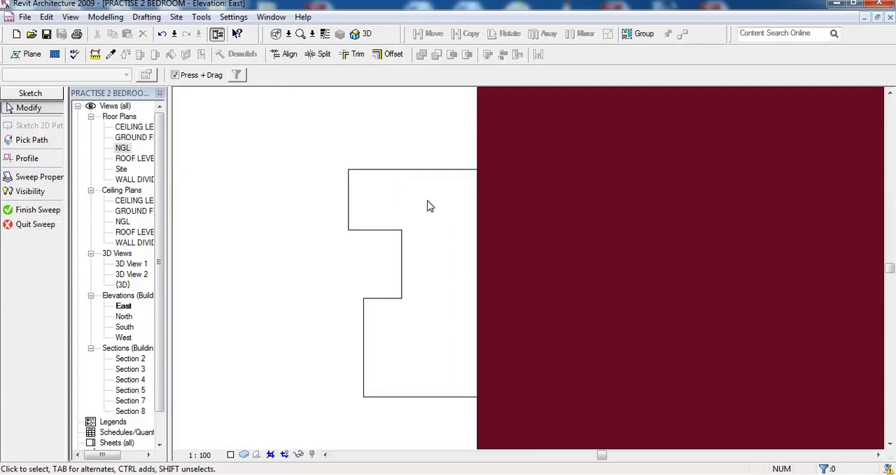
# Finish the sweep and complete the in-place front fence family
pyautogui.scroll(-2, 399, 202)
pyautogui.scroll(-1, 385, 192)
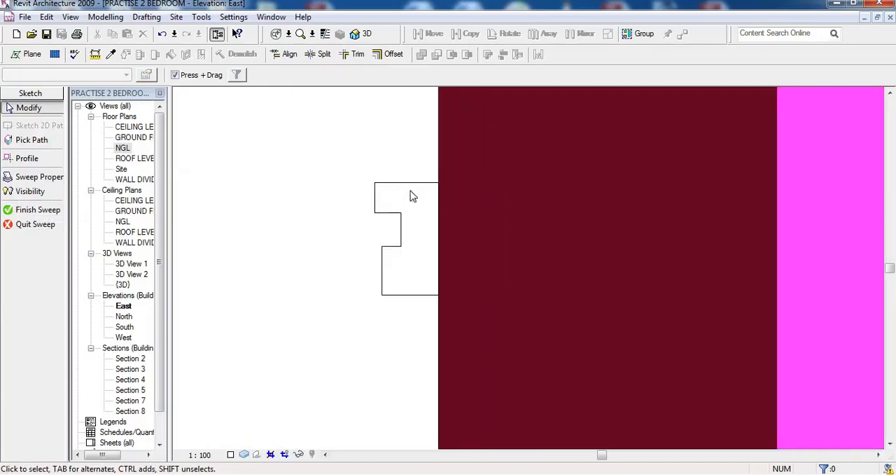
pyautogui.click(35, 210)
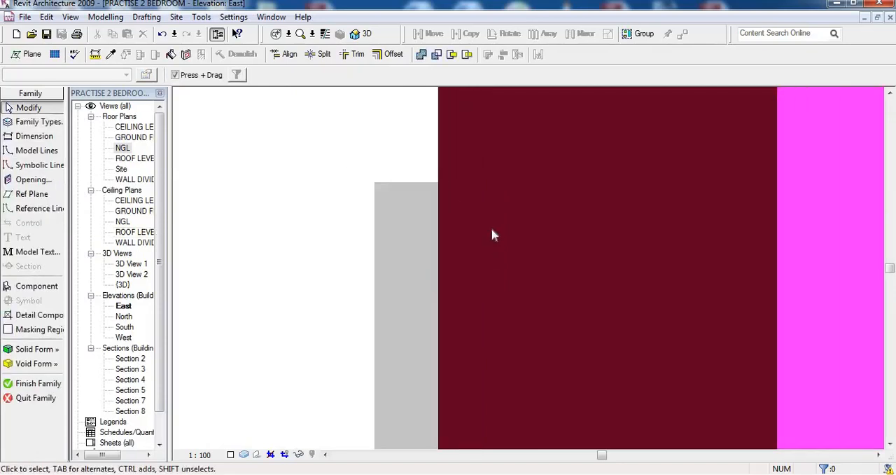
pyautogui.click(32, 383)
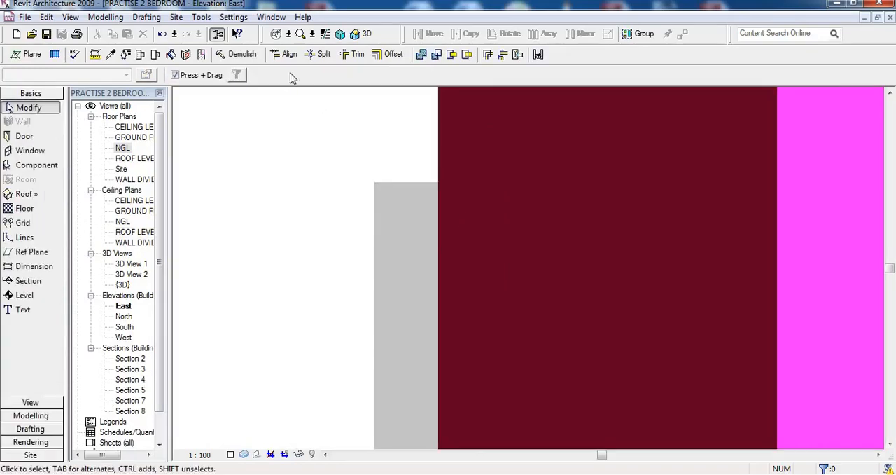
# Open the default 3D view and reopen the front fence component around the low wall for editing
pyautogui.click(357, 33)
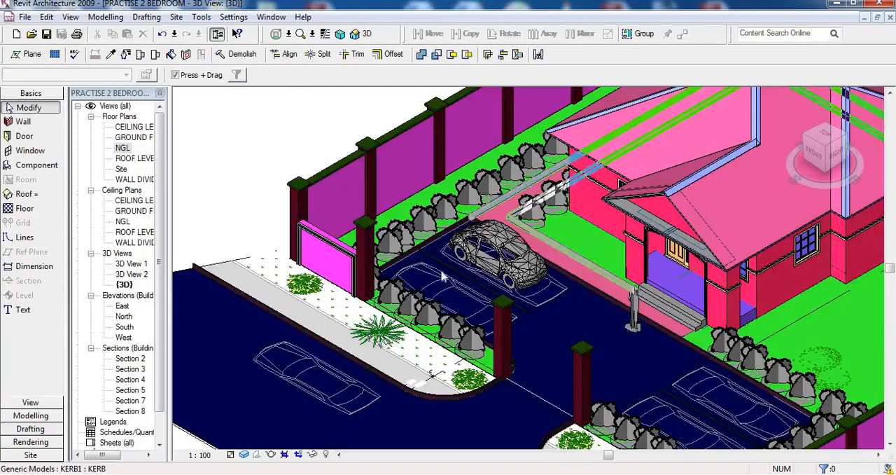
pyautogui.scroll(4, 358, 216)
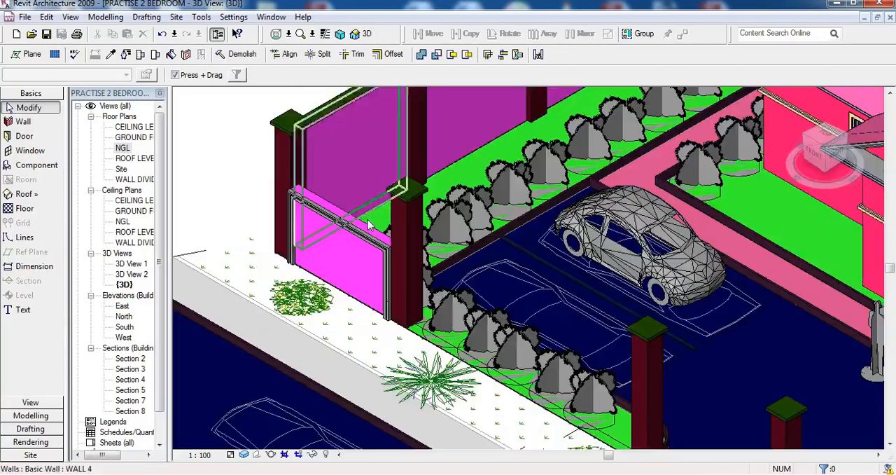
pyautogui.scroll(2, 315, 203)
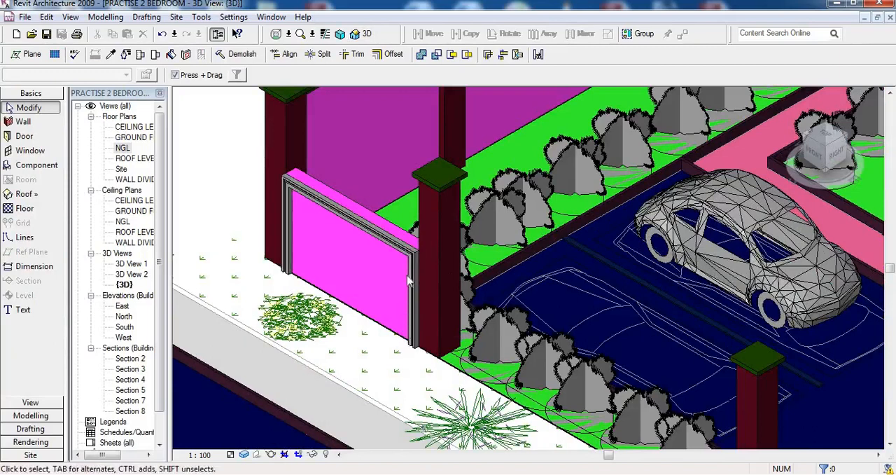
pyautogui.scroll(-2, 420, 310)
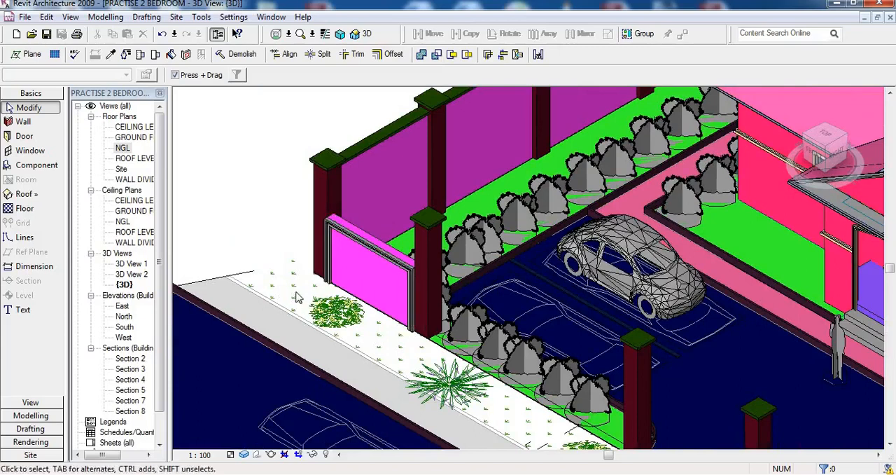
pyautogui.scroll(2, 370, 292)
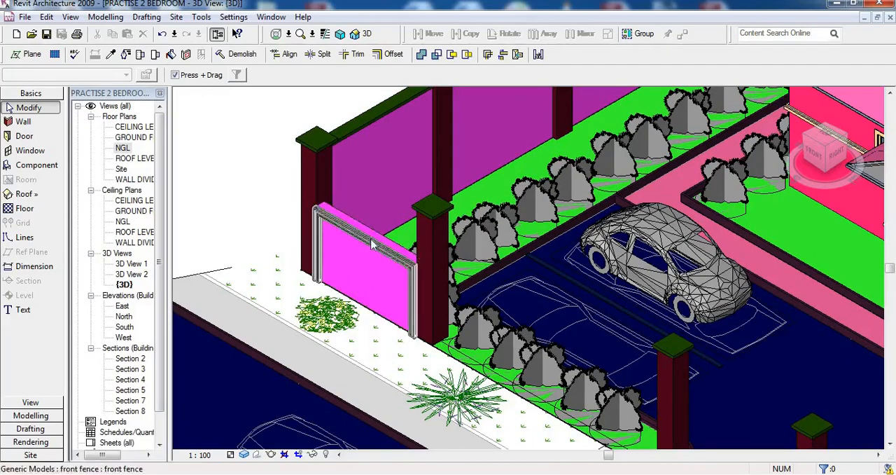
pyautogui.click(329, 290)
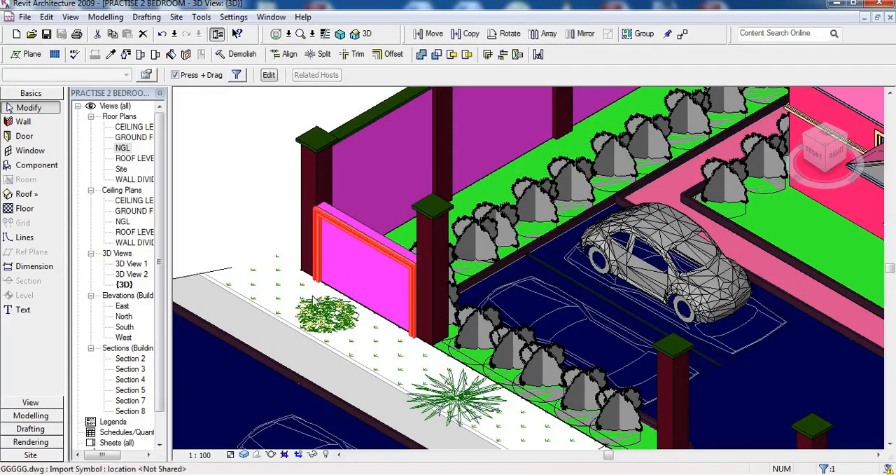
pyautogui.click(269, 75)
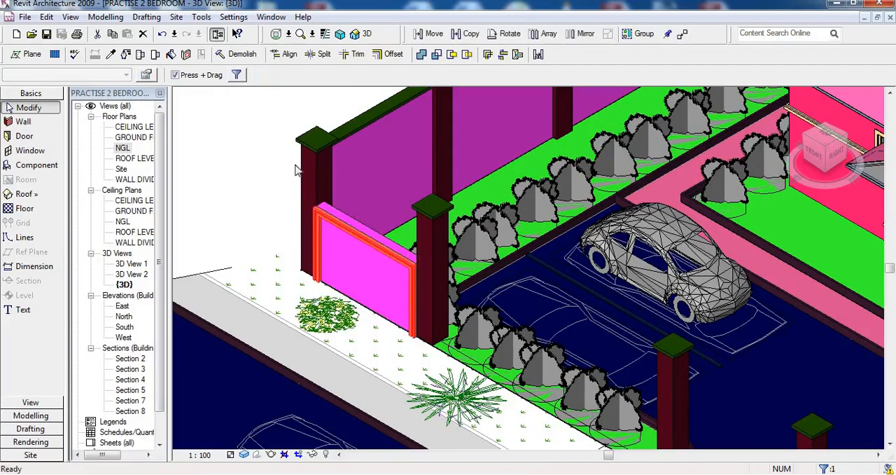
# For the fence sweep's material, duplicate Acoustical Treatment and name the copy "frnt fence"
pyautogui.click(317, 264)
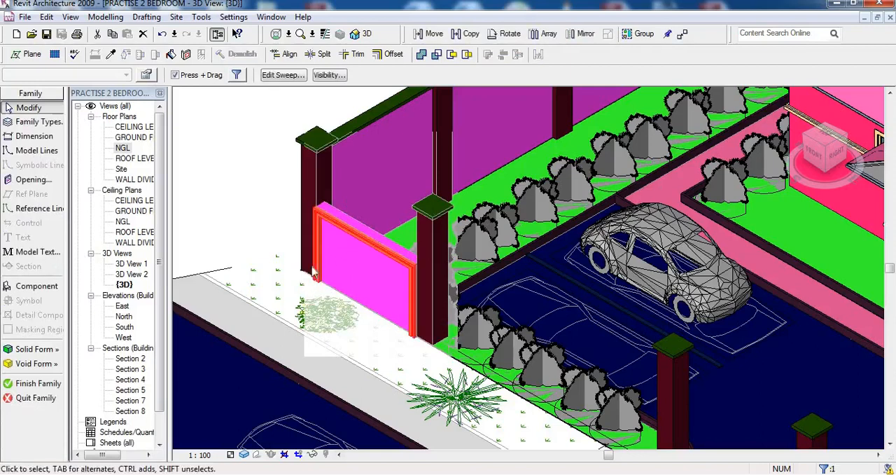
pyautogui.click(149, 76)
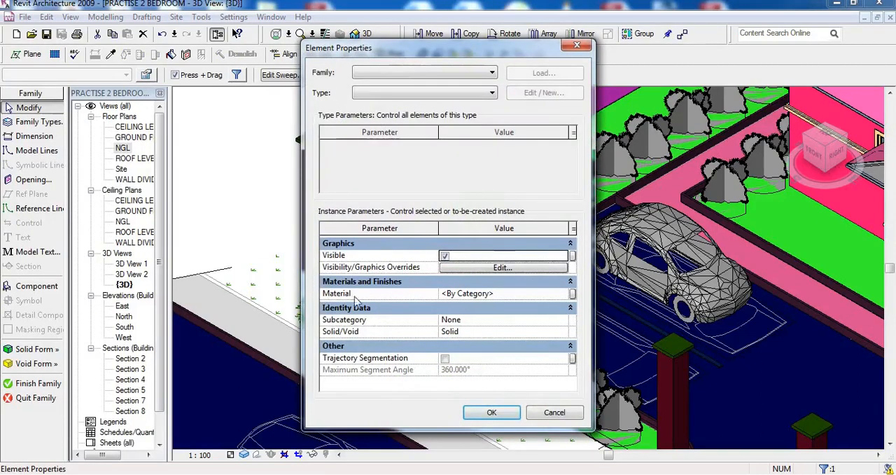
pyautogui.click(564, 294)
pyautogui.click(565, 294)
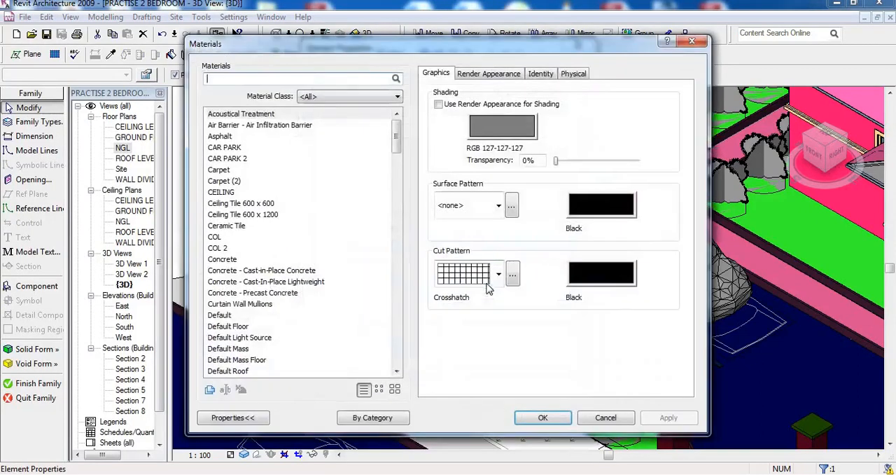
pyautogui.click(209, 389)
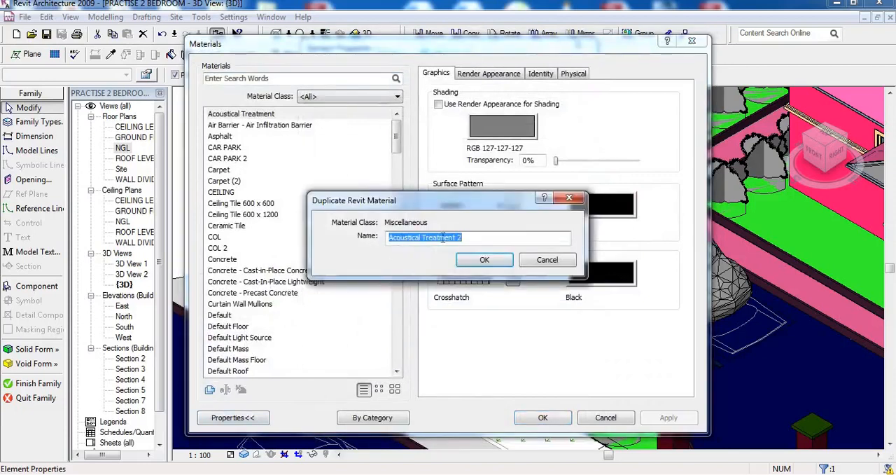
pyautogui.write('frnt fence')
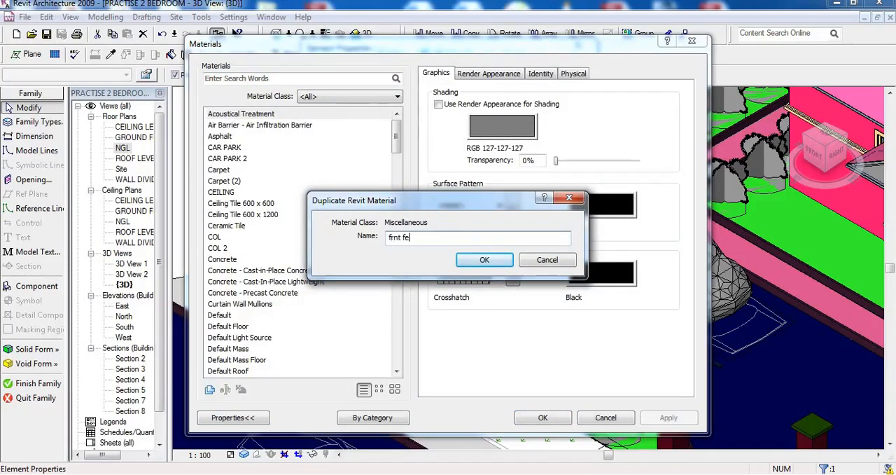
pyautogui.click(482, 260)
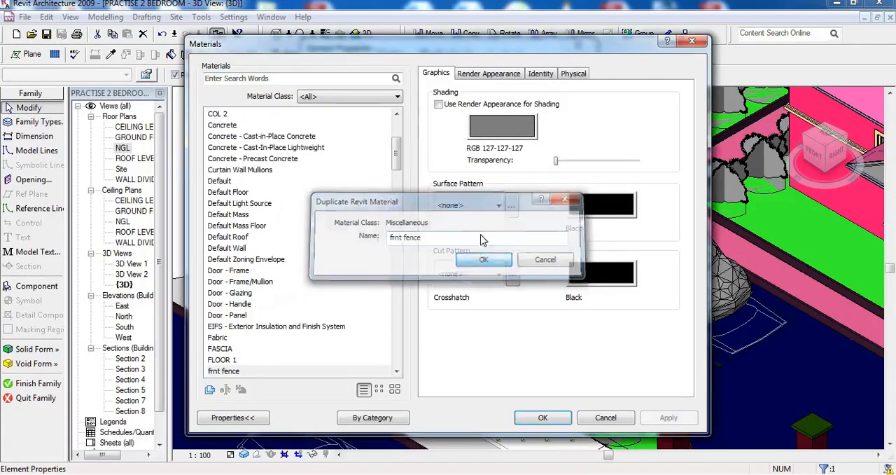
# Replace the "frnt fence" material's render appearance with Paint Tan Matte from the Paint class of the appearance library
pyautogui.click(501, 74)
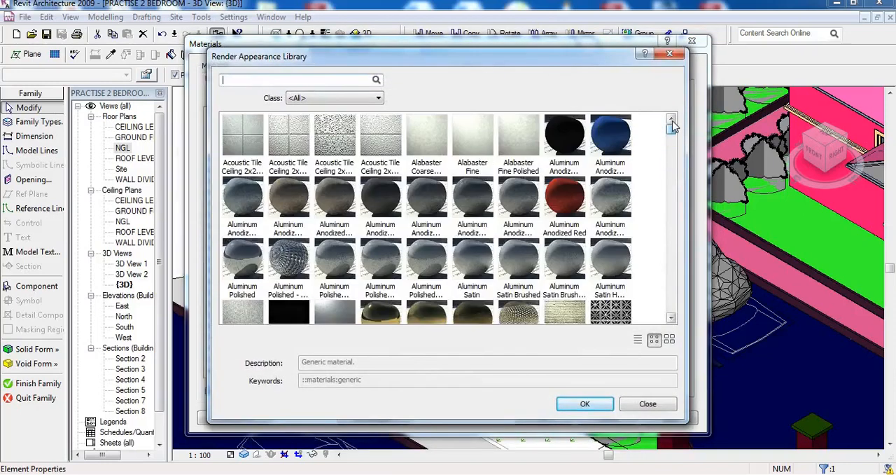
pyautogui.click(350, 99)
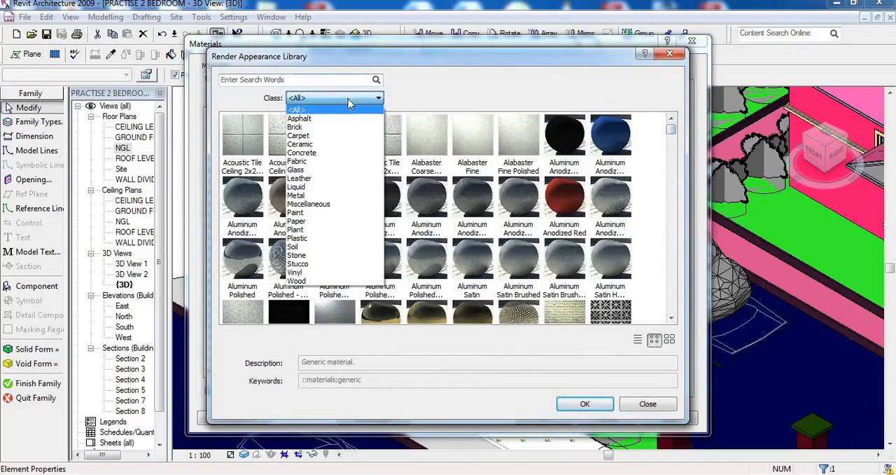
pyautogui.click(308, 212)
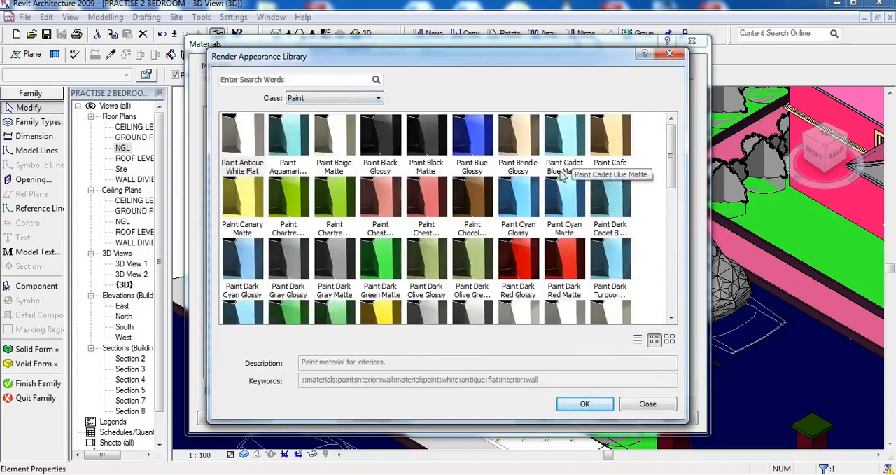
pyautogui.moveTo(670, 144)
pyautogui.mouseDown()
pyautogui.moveTo(671, 219)
pyautogui.moveTo(655, 257)
pyautogui.moveTo(659, 240)
pyautogui.mouseUp()
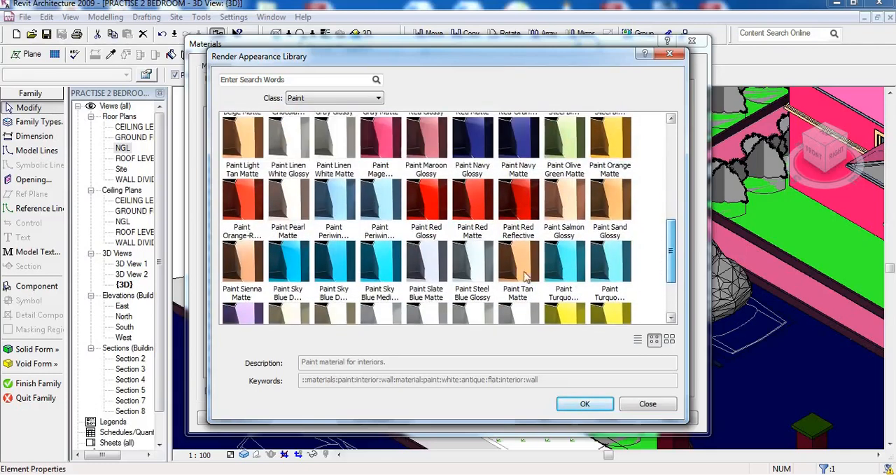
pyautogui.click(525, 272)
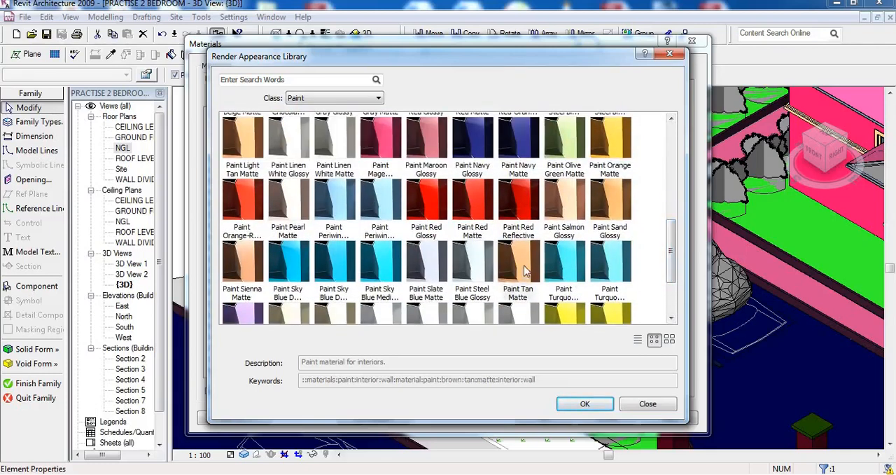
pyautogui.click(583, 404)
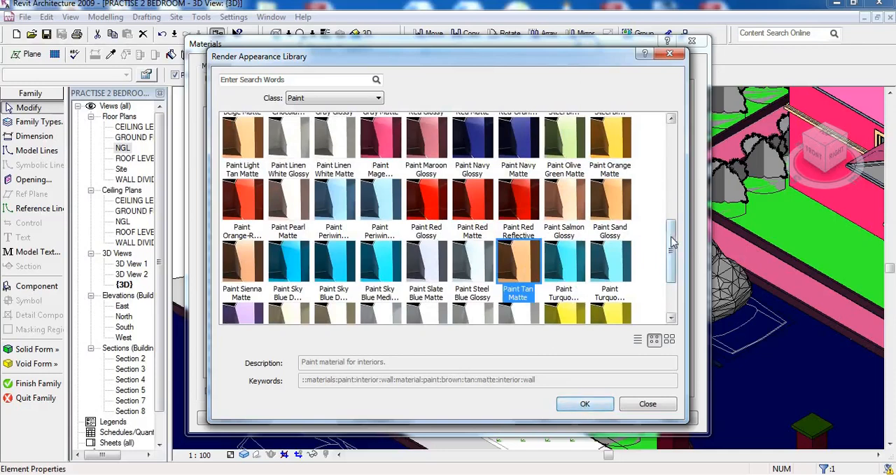
pyautogui.moveTo(671, 235)
pyautogui.mouseDown()
pyautogui.moveTo(677, 137)
pyautogui.moveTo(666, 275)
pyautogui.mouseUp()
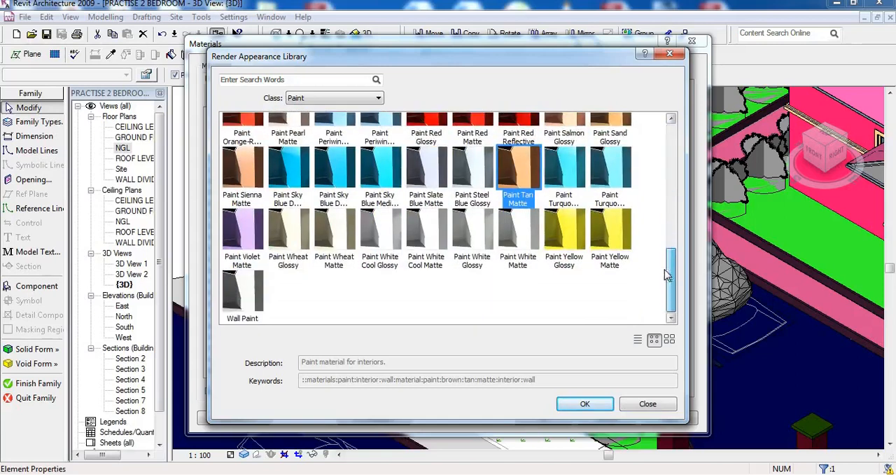
pyautogui.click(583, 407)
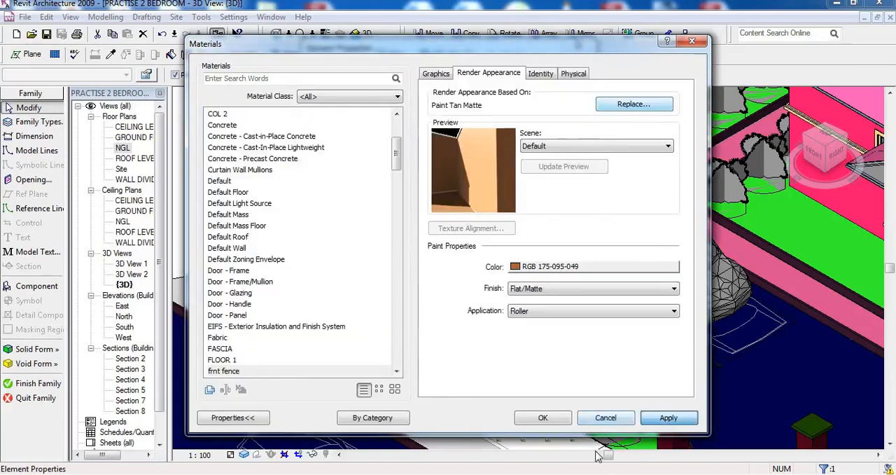
# Apply the "frnt fence" material to the fence sweep and finish the in-place family
pyautogui.click(544, 417)
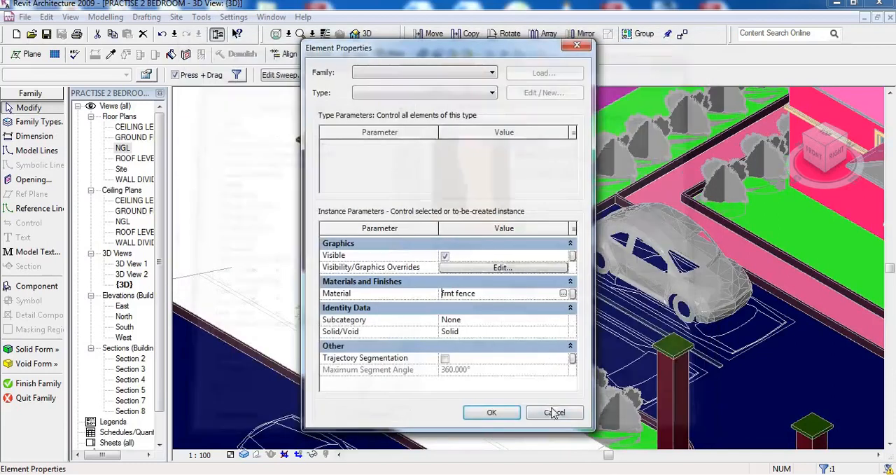
pyautogui.click(490, 413)
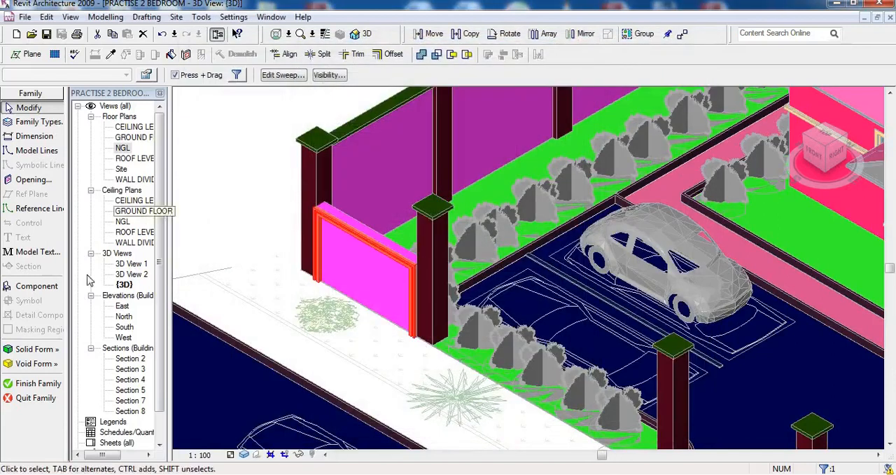
pyautogui.click(39, 384)
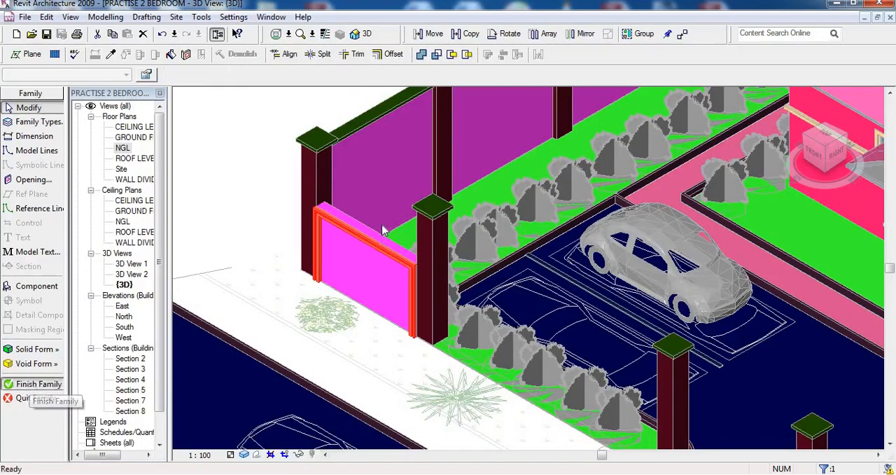